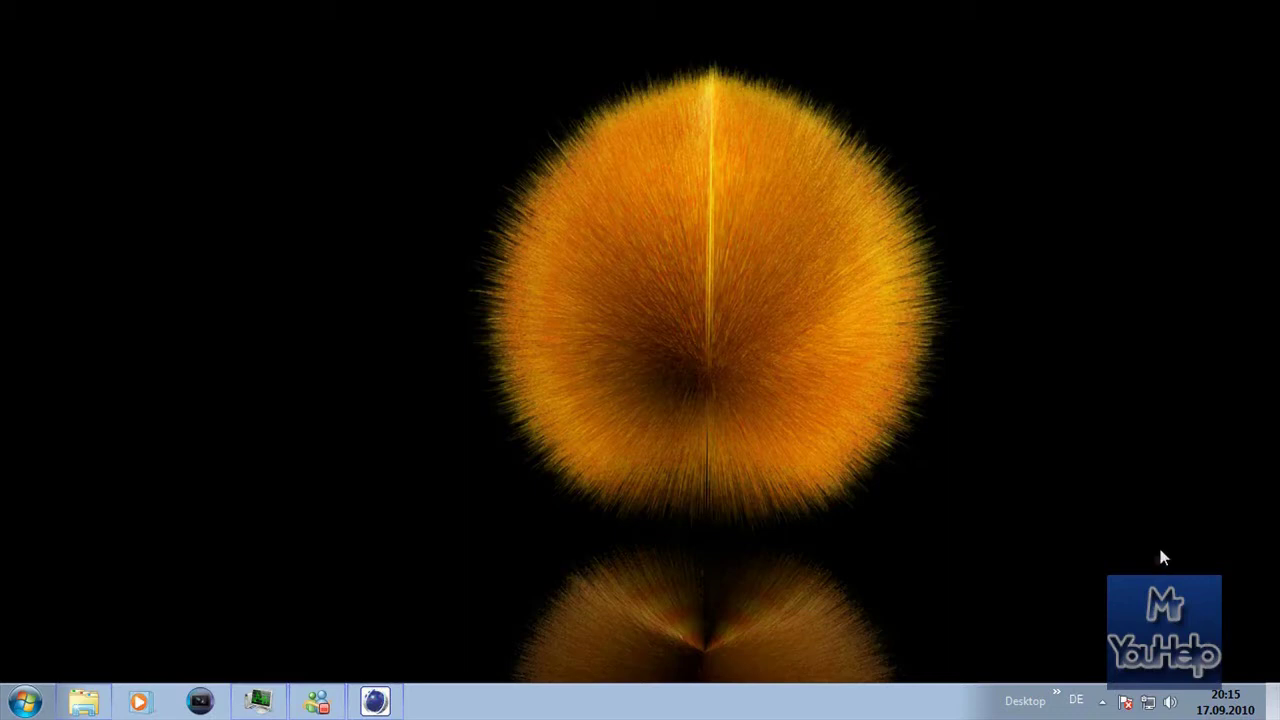
Switch to Firefox and examine the FRAPS 1.9d description and specifications on the CHIP Online download page.
mouse_move(960, 705)
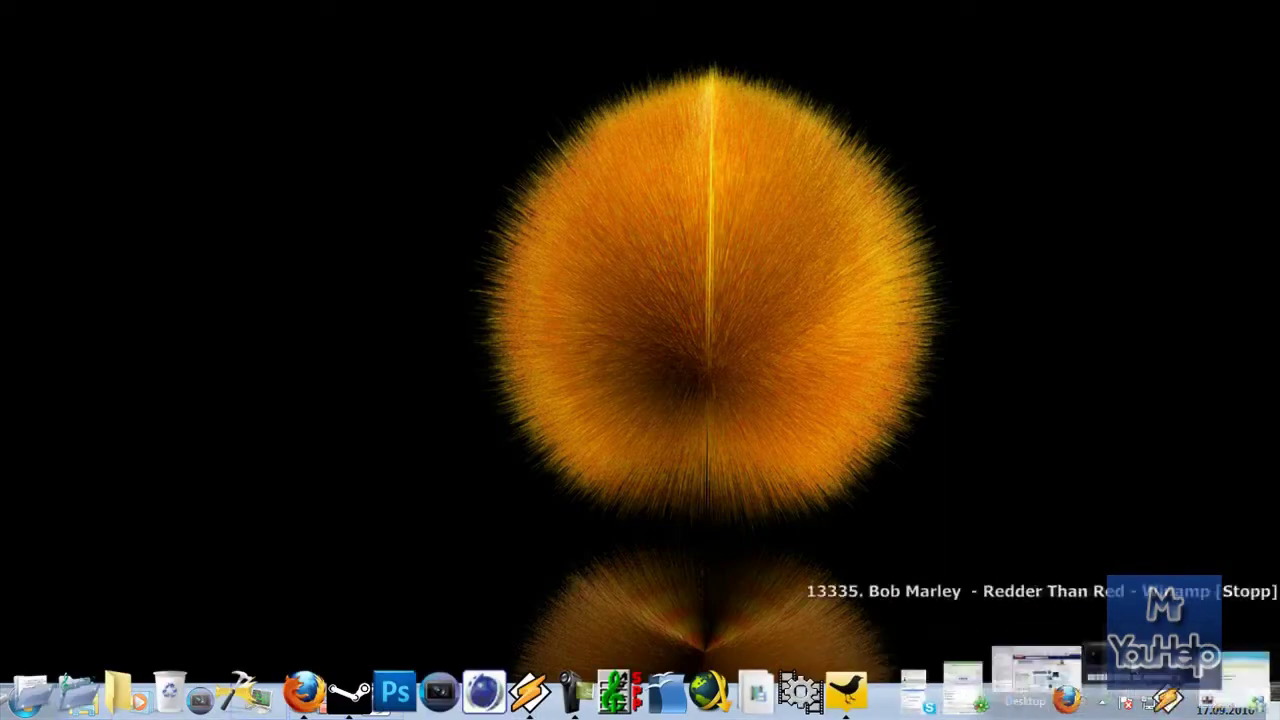
click(1258, 670)
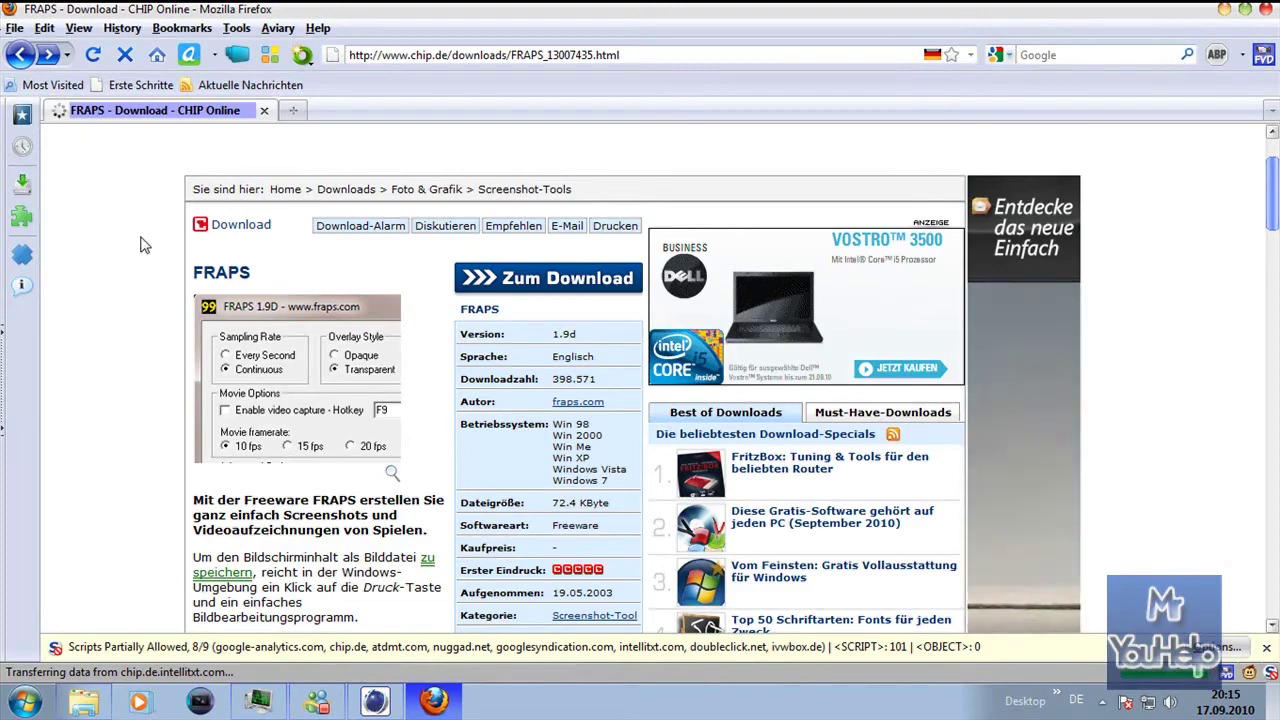
scroll(151, 245, down, 2)
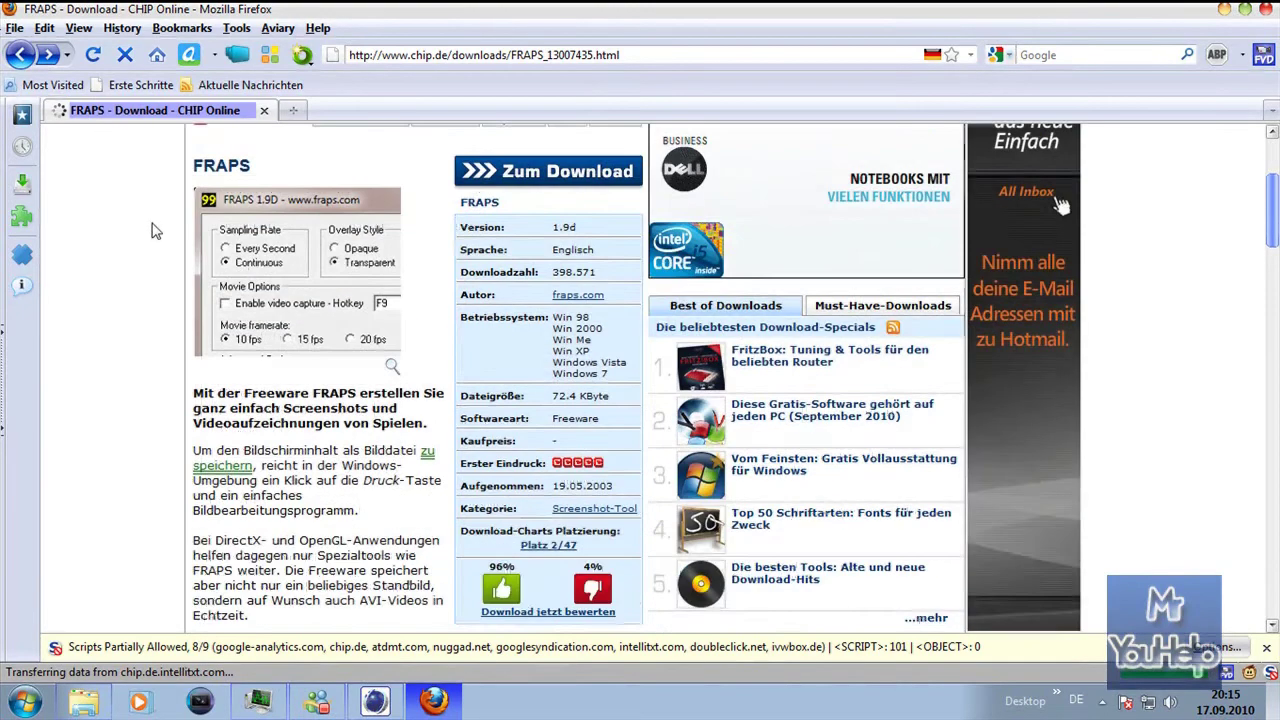
scroll(155, 250, up, 2)
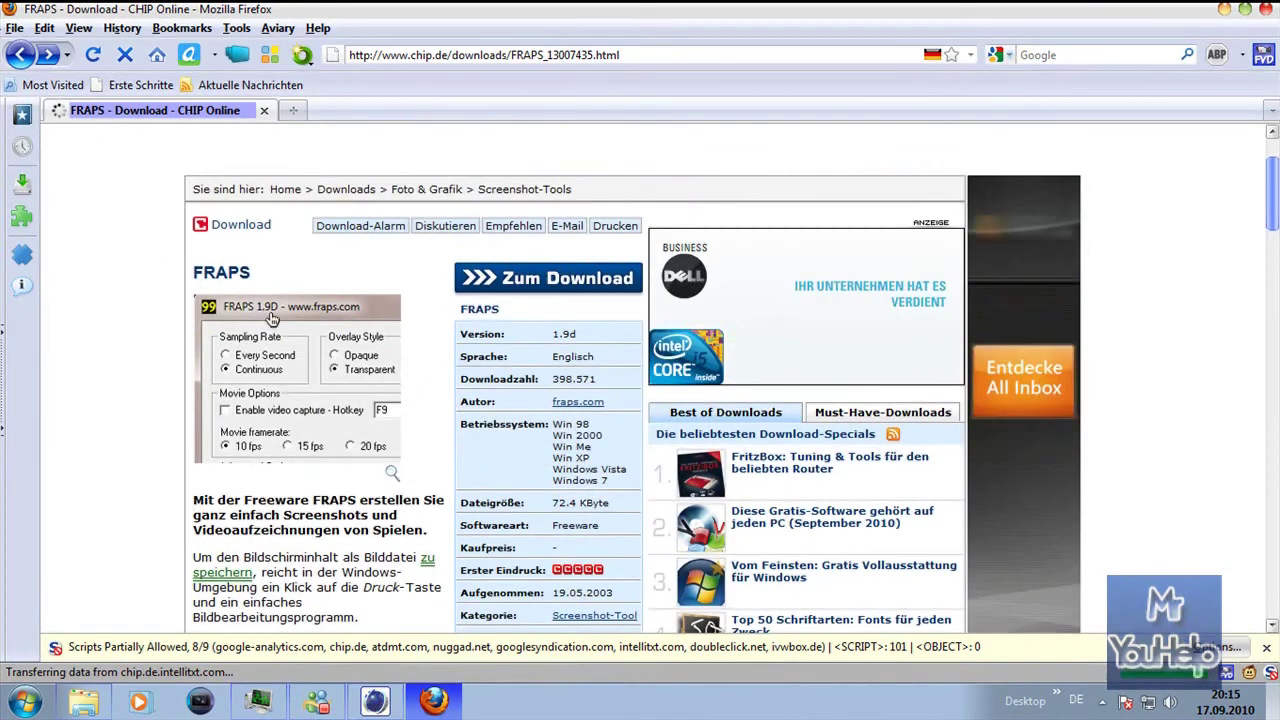
scroll(141, 275, down, 4)
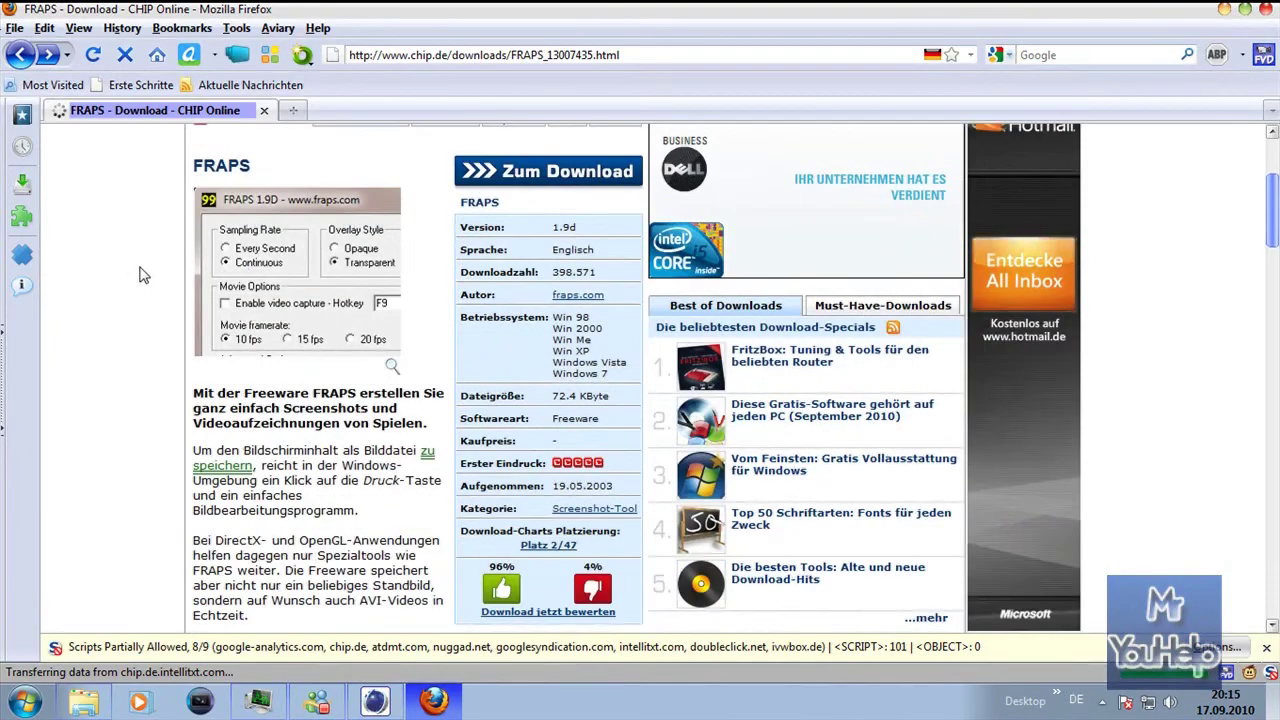
scroll(143, 275, up, 2)
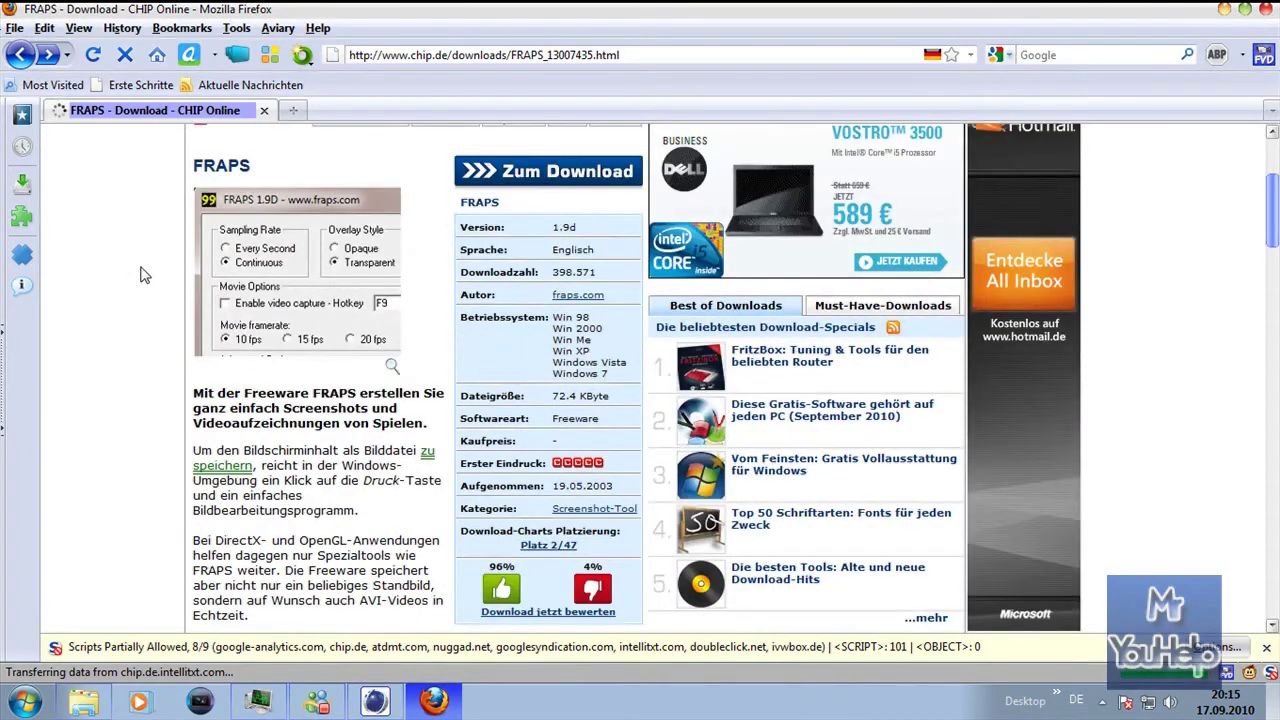
scroll(340, 390, down, 2)
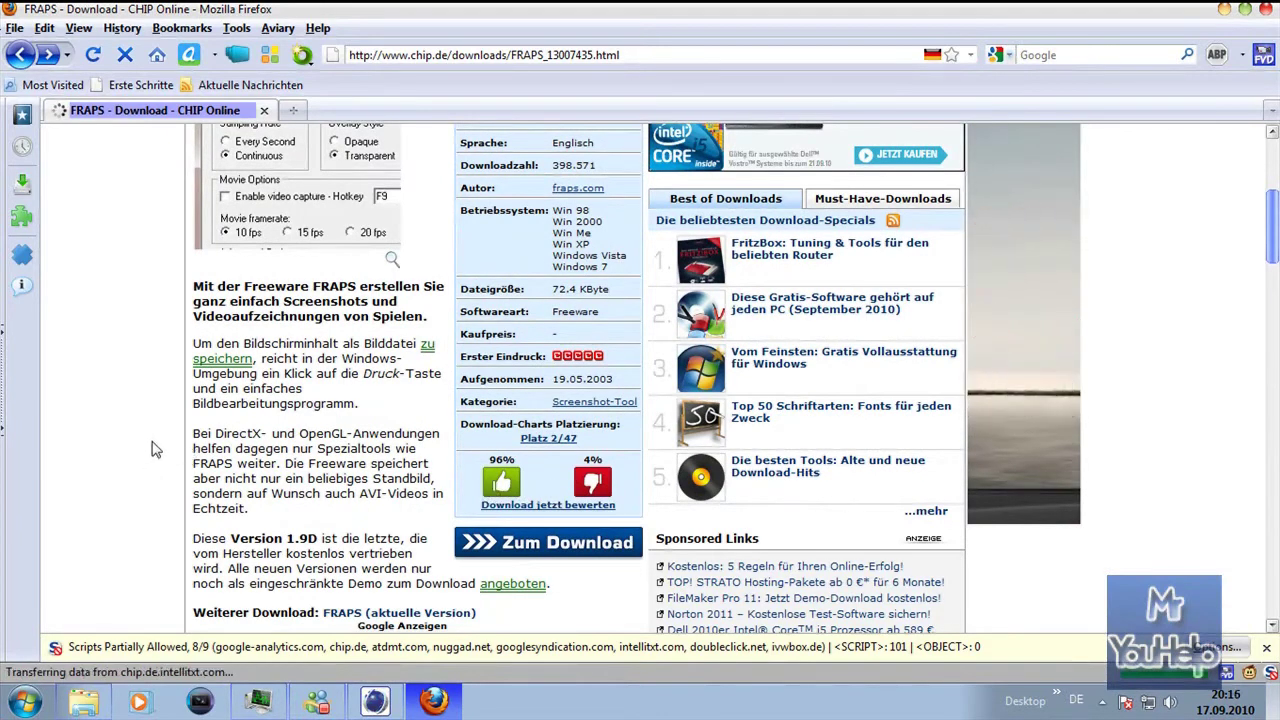
scroll(153, 455, up, 4)
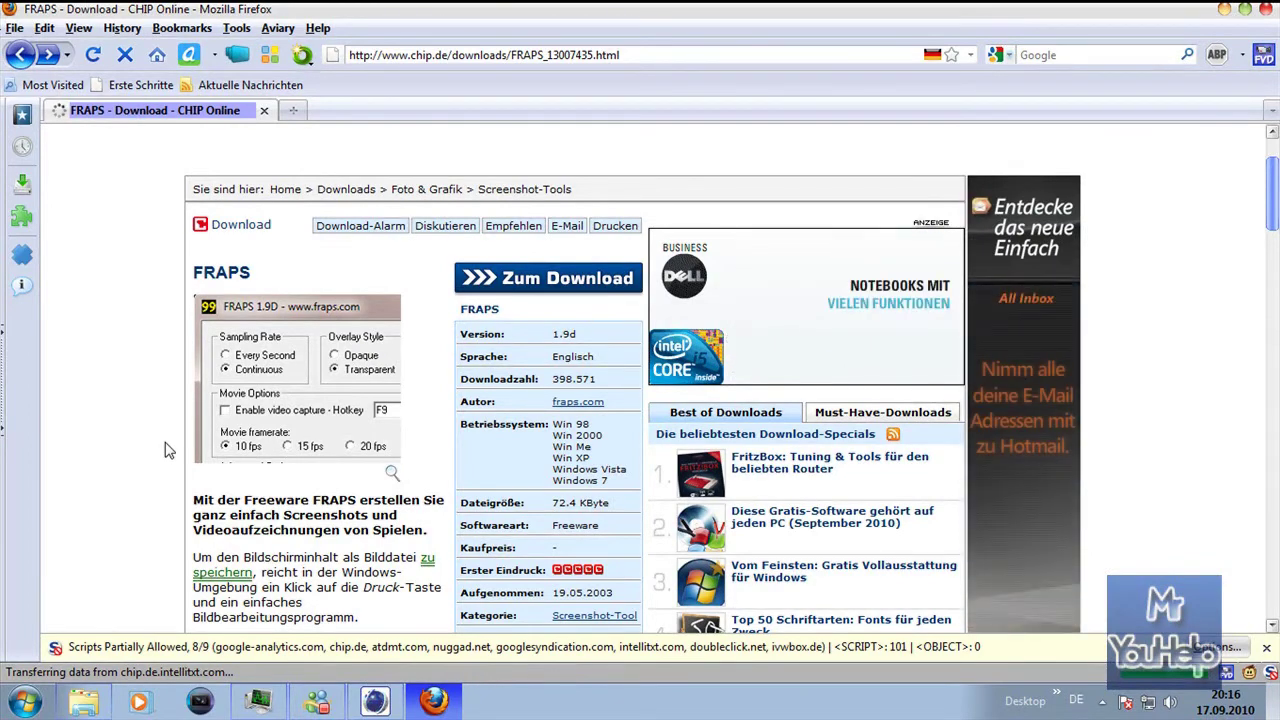
scroll(168, 450, down, 5)
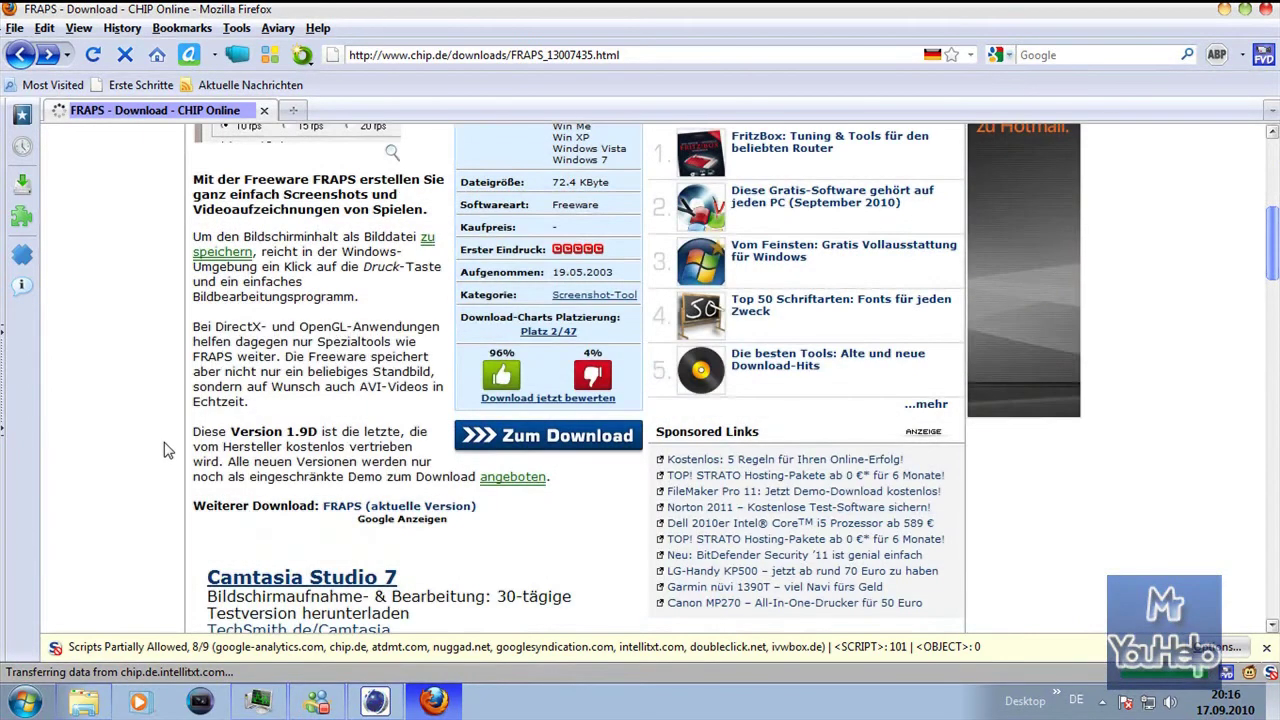
scroll(168, 450, up, 7)
scroll(168, 450, down, 4)
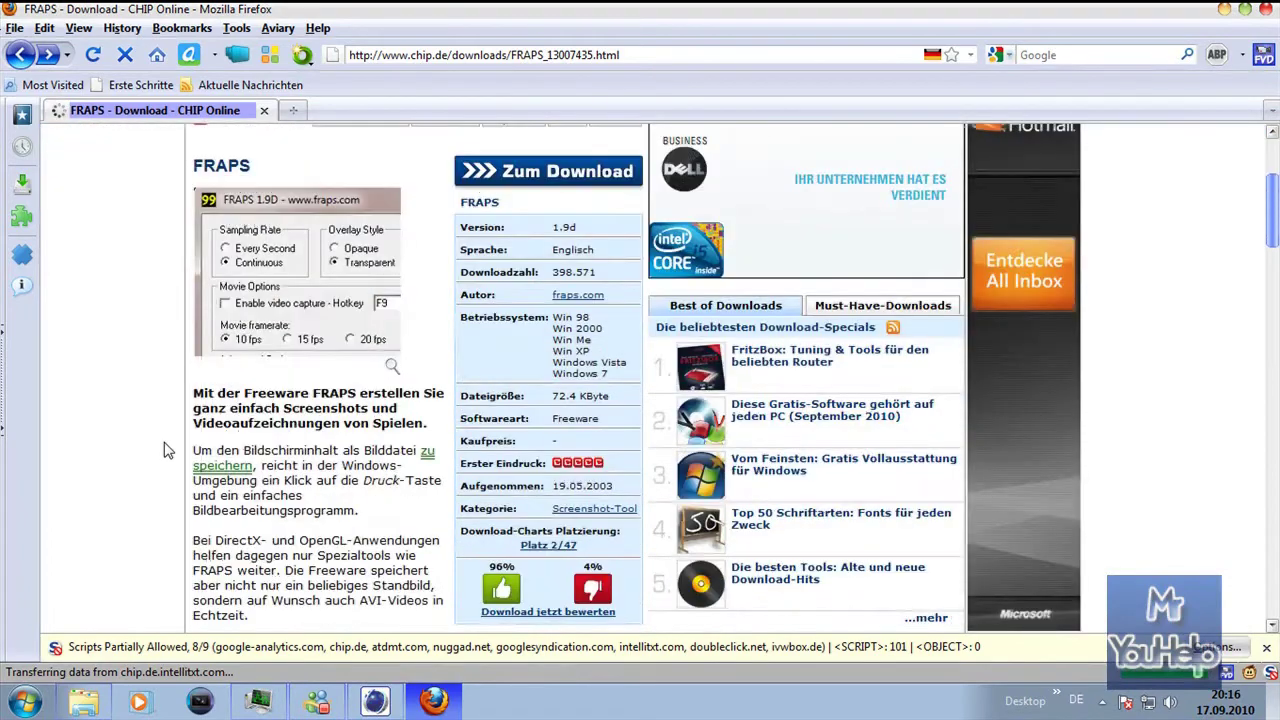
scroll(165, 450, up, 2)
scroll(165, 450, down, 2)
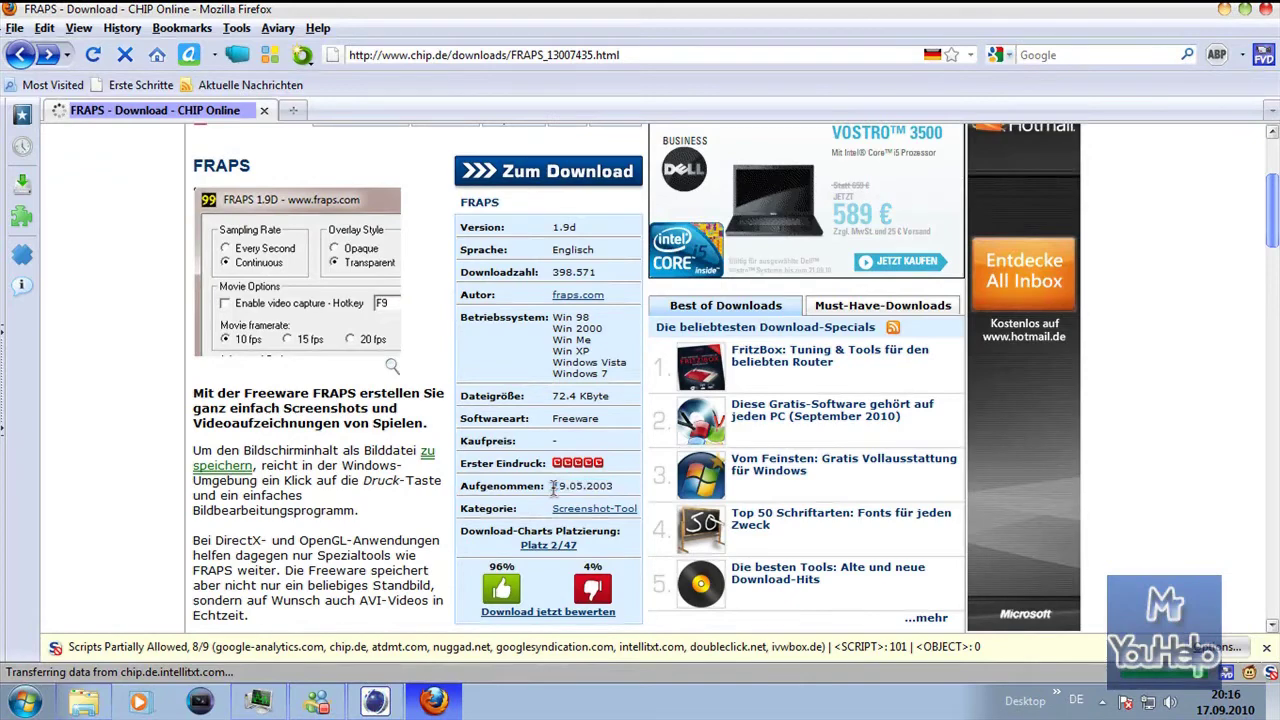
Dismiss the pop-up ad, save FRAPS19D.EXE from the CHIP Online download server, and minimise the browser.
mouse_move(427, 452)
scroll(485, 333, up, 2)
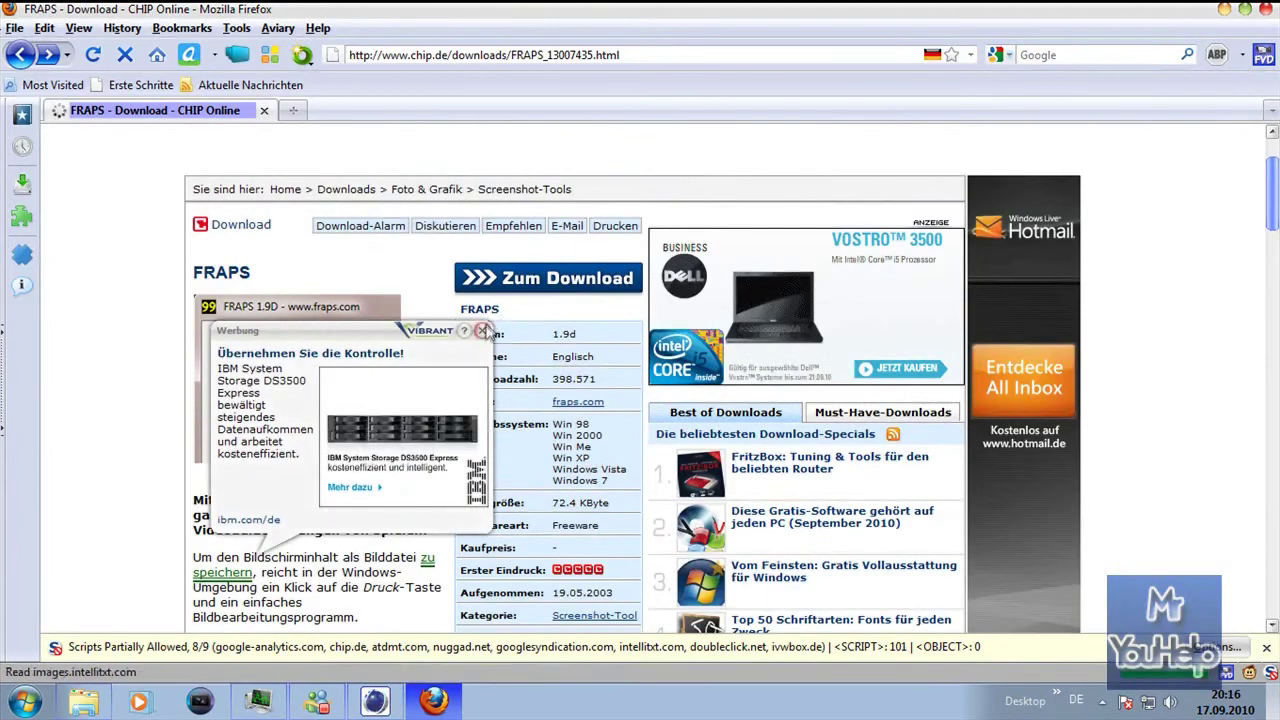
click(483, 331)
click(492, 284)
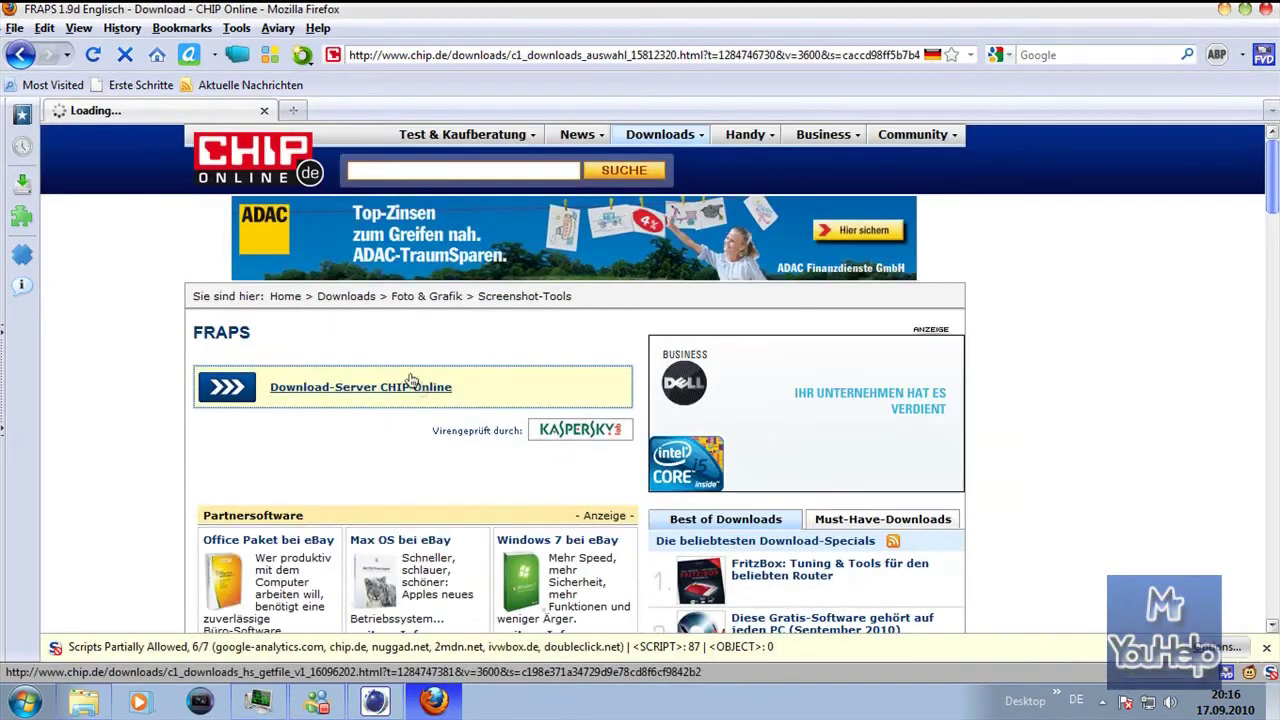
click(412, 382)
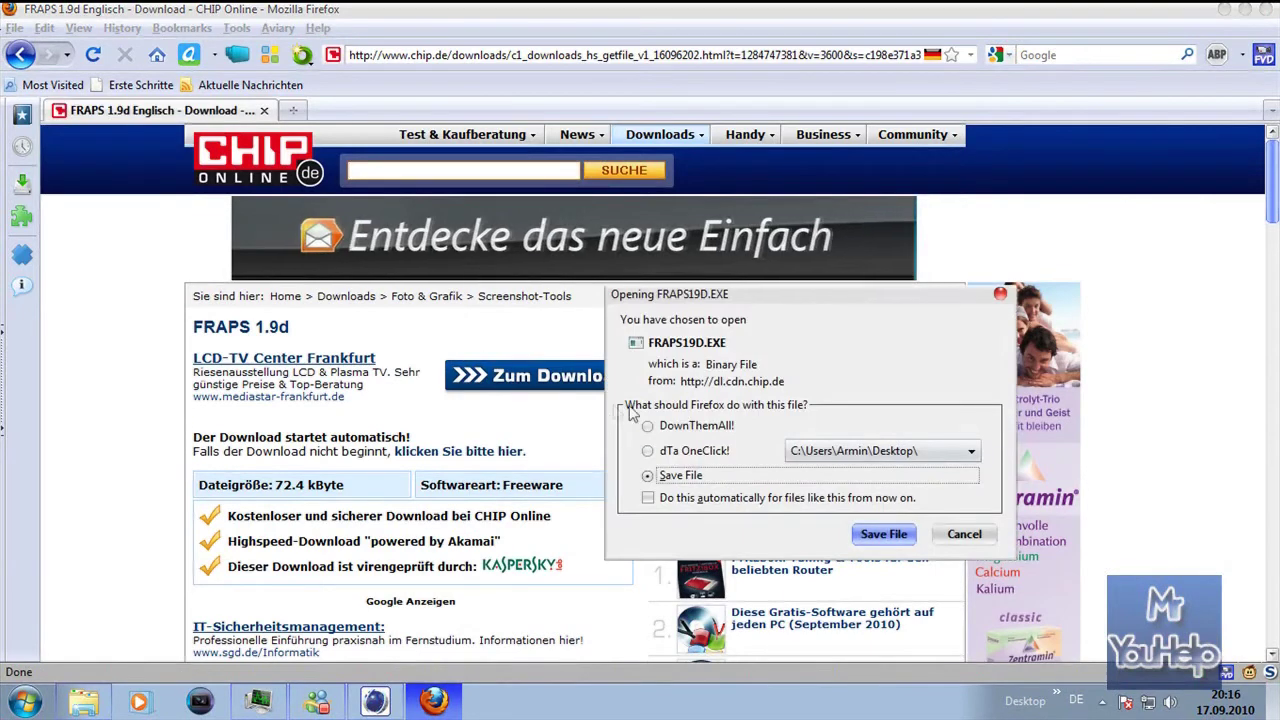
click(884, 534)
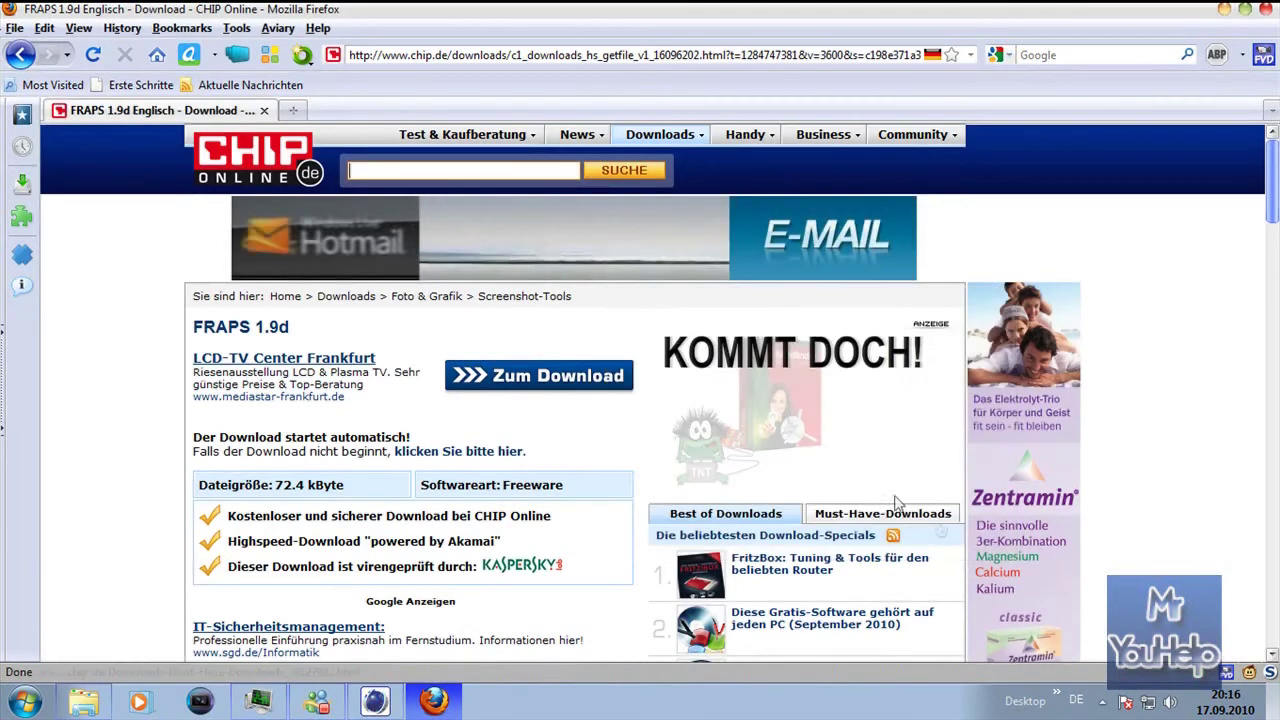
click(1224, 11)
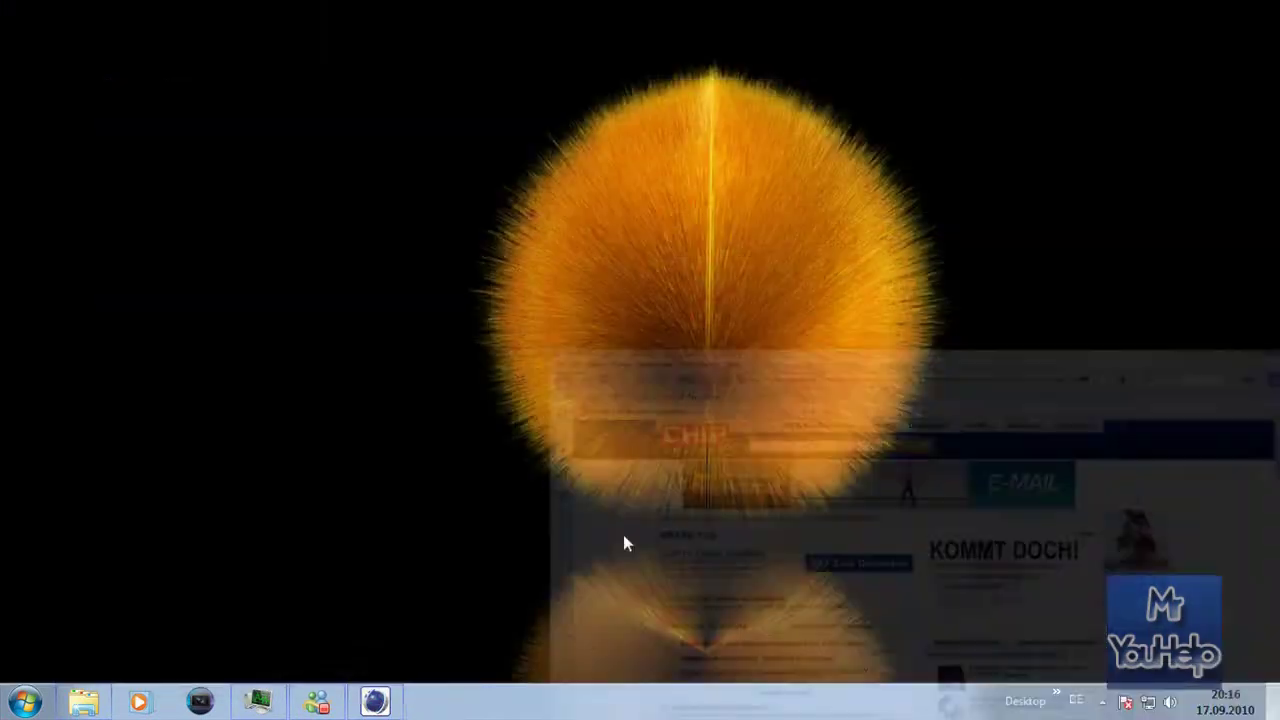
Launch Fraps and move its window to the upper middle of the desktop.
click(25, 700)
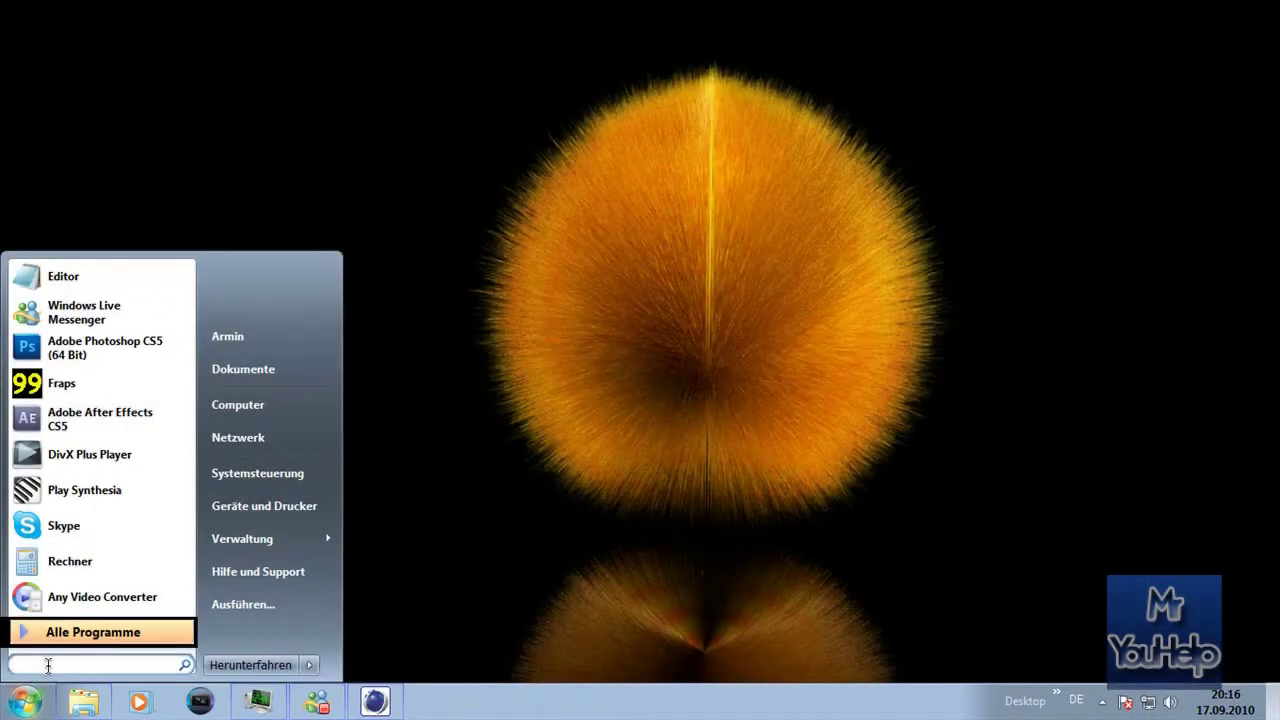
click(62, 390)
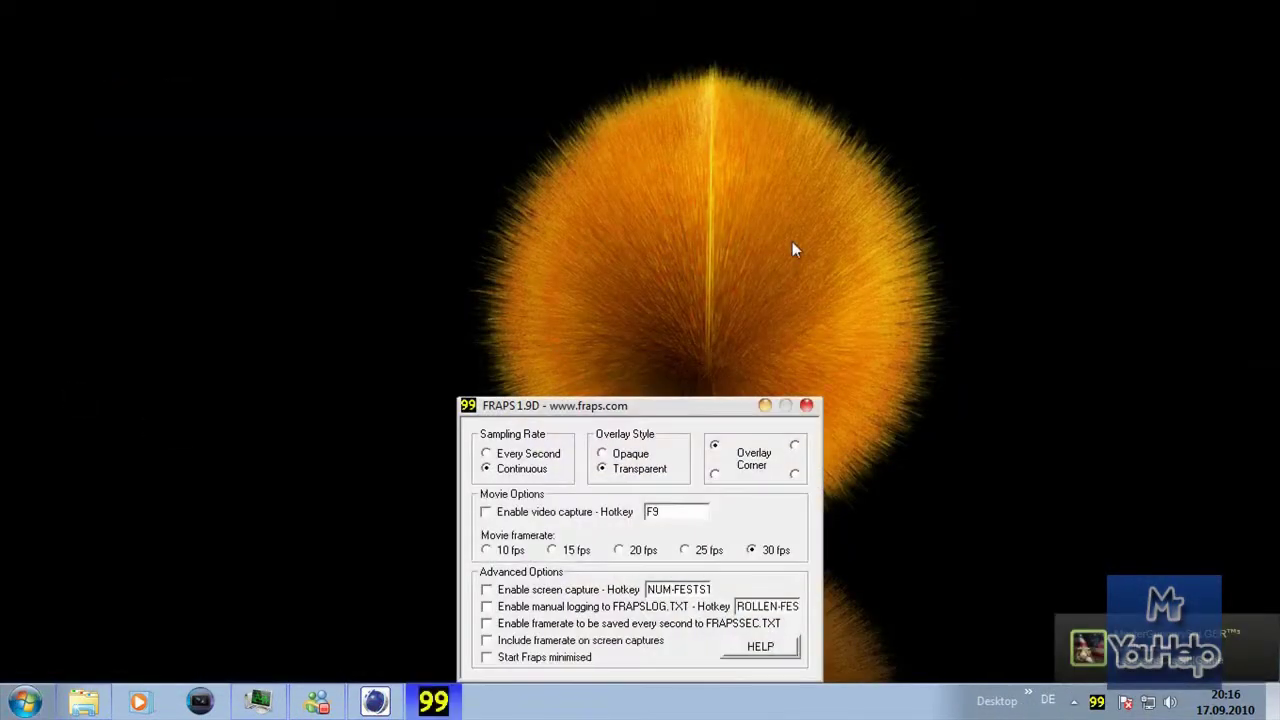
drag(689, 404, 712, 197)
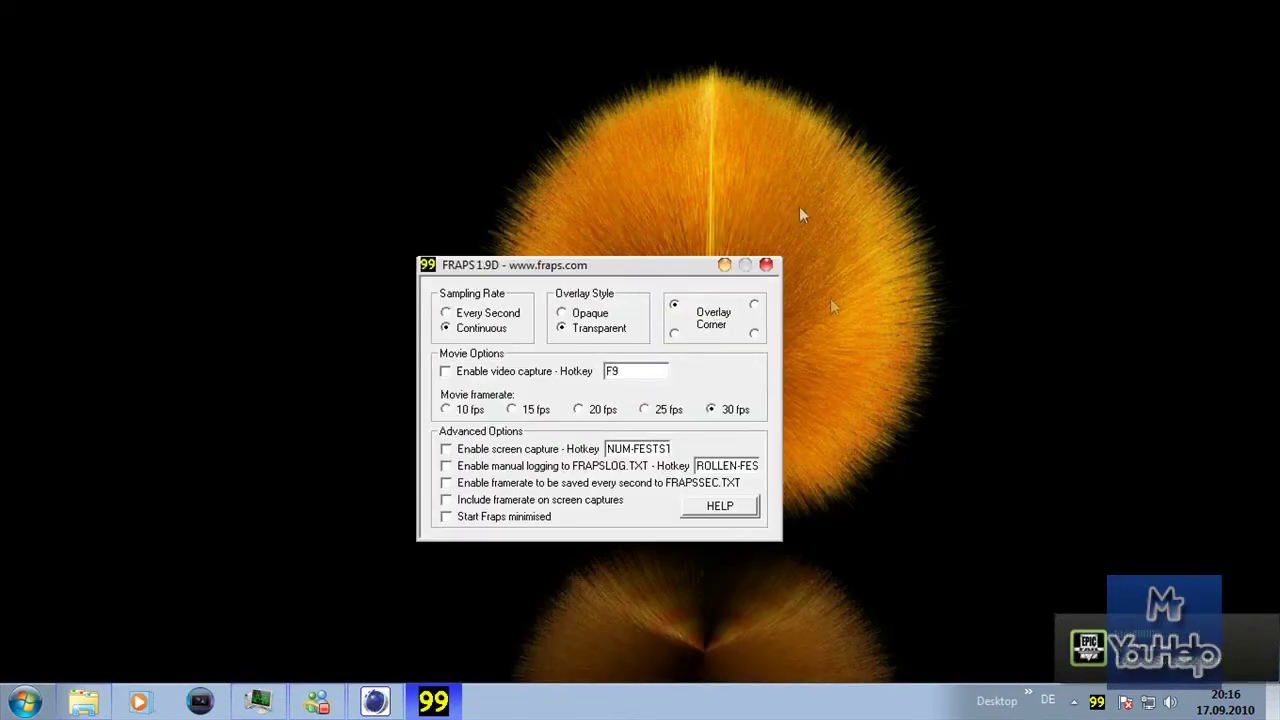
drag(640, 263, 827, 135)
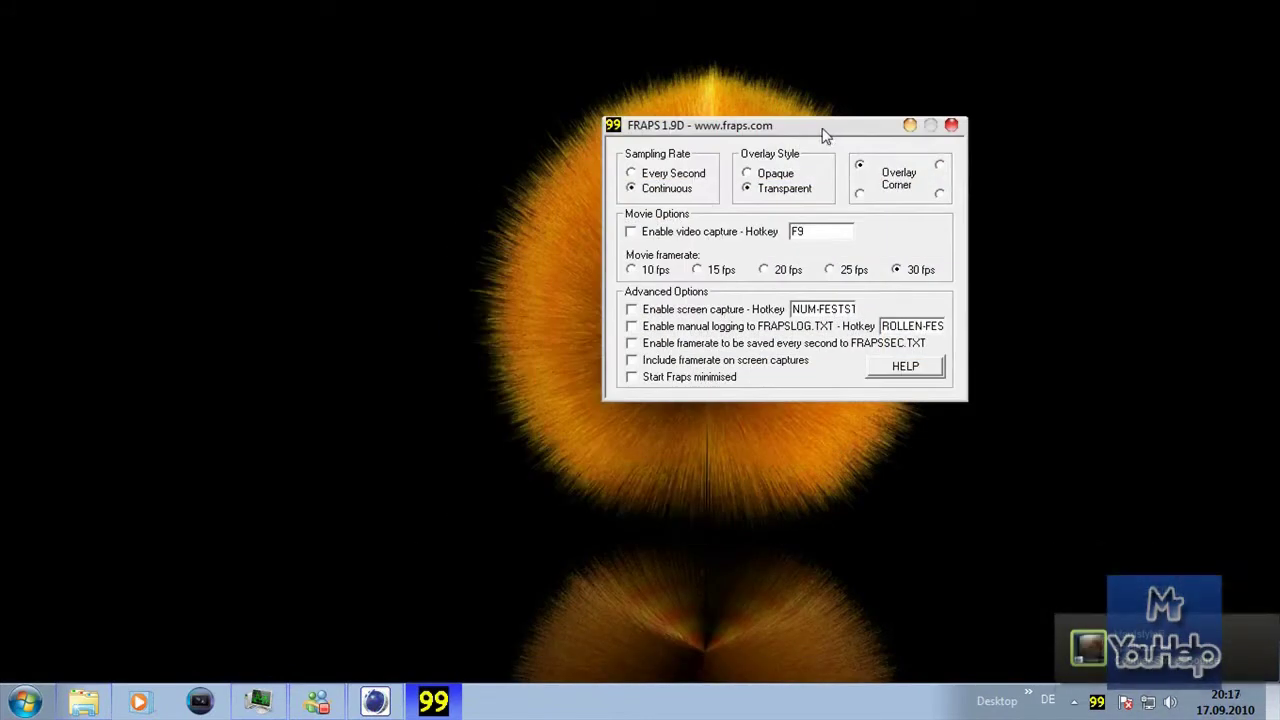
drag(828, 134, 788, 153)
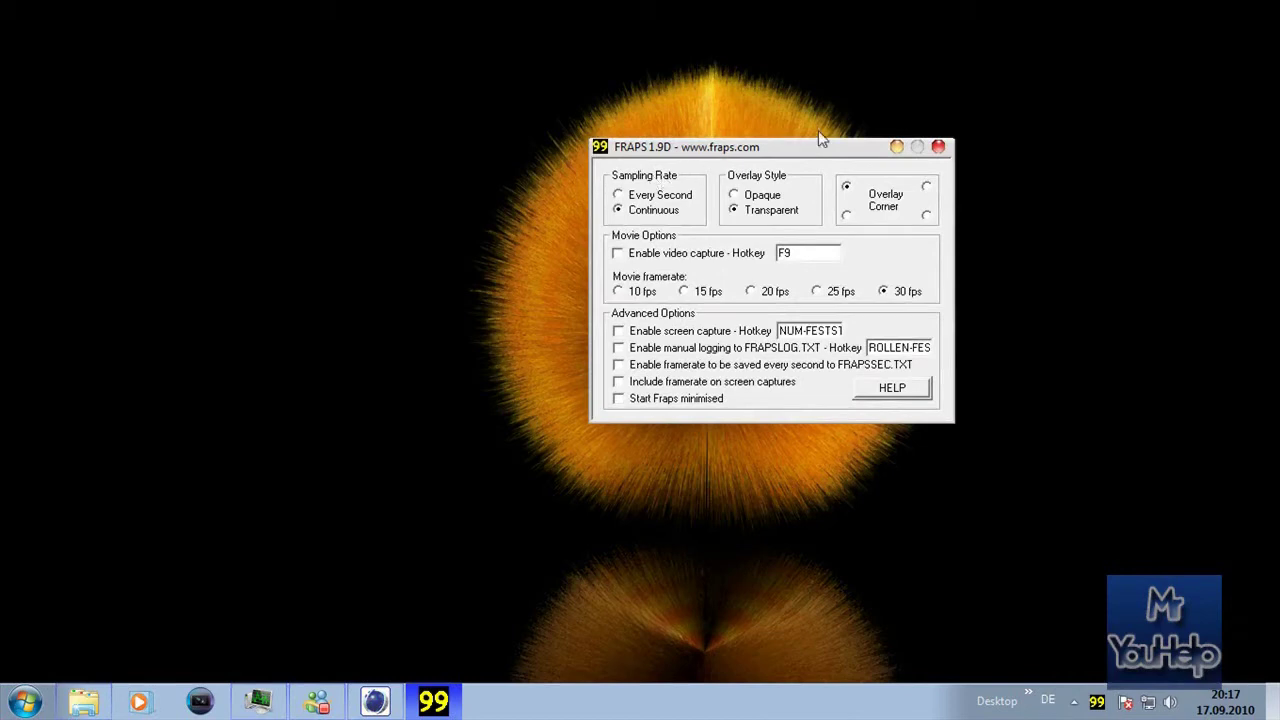
drag(797, 151, 781, 150)
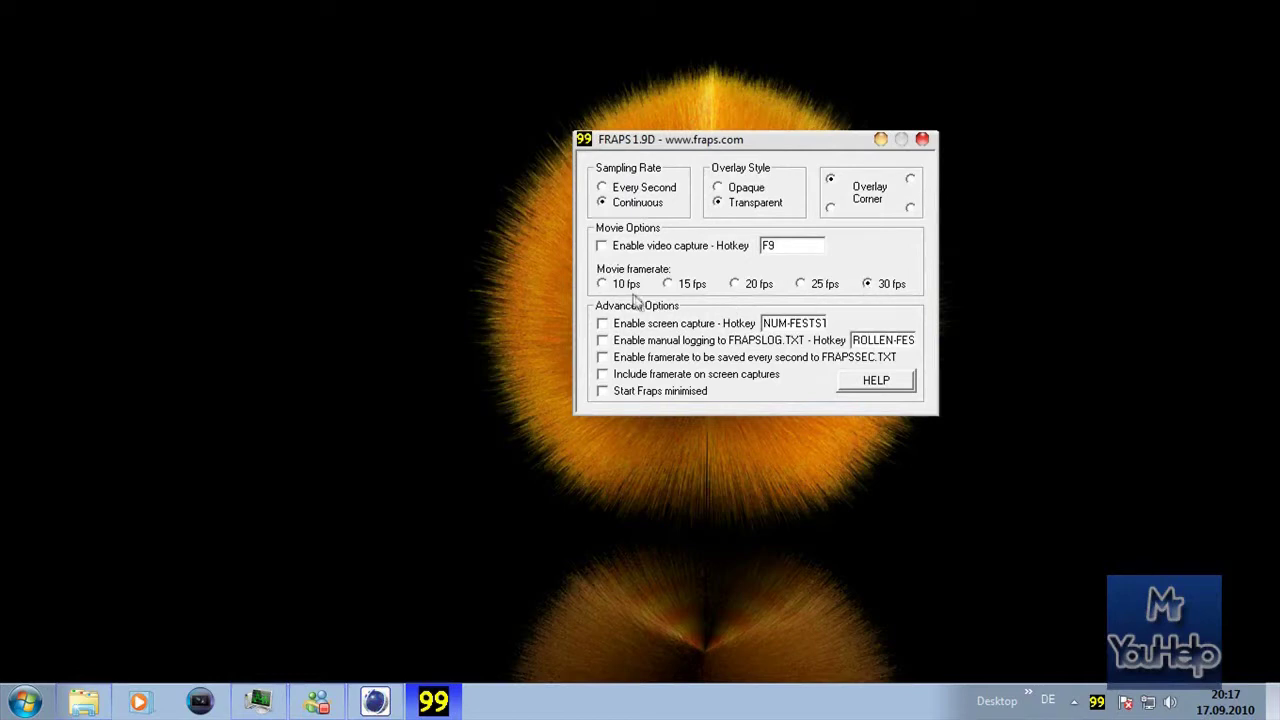
Try lower movie framerates such as 10 fps, and return the framerate to 30 fps with continuous sampling.
click(603, 284)
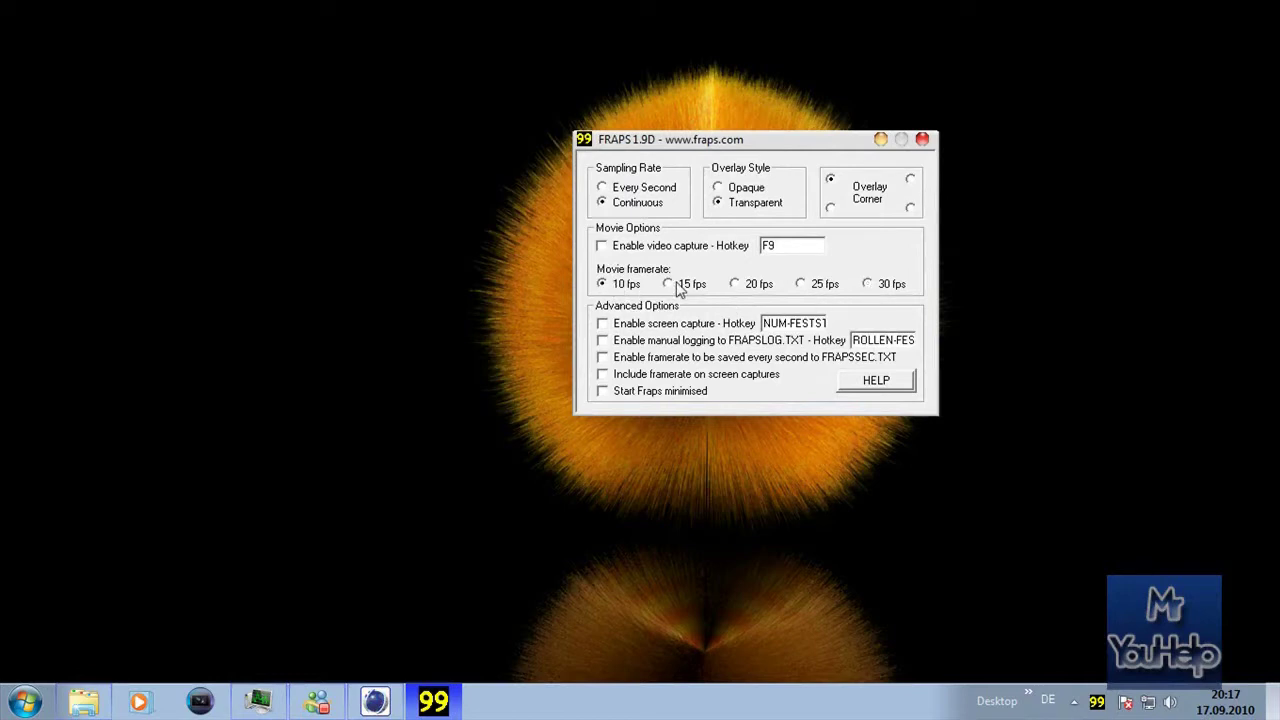
click(800, 285)
click(620, 288)
click(728, 289)
click(800, 285)
click(866, 285)
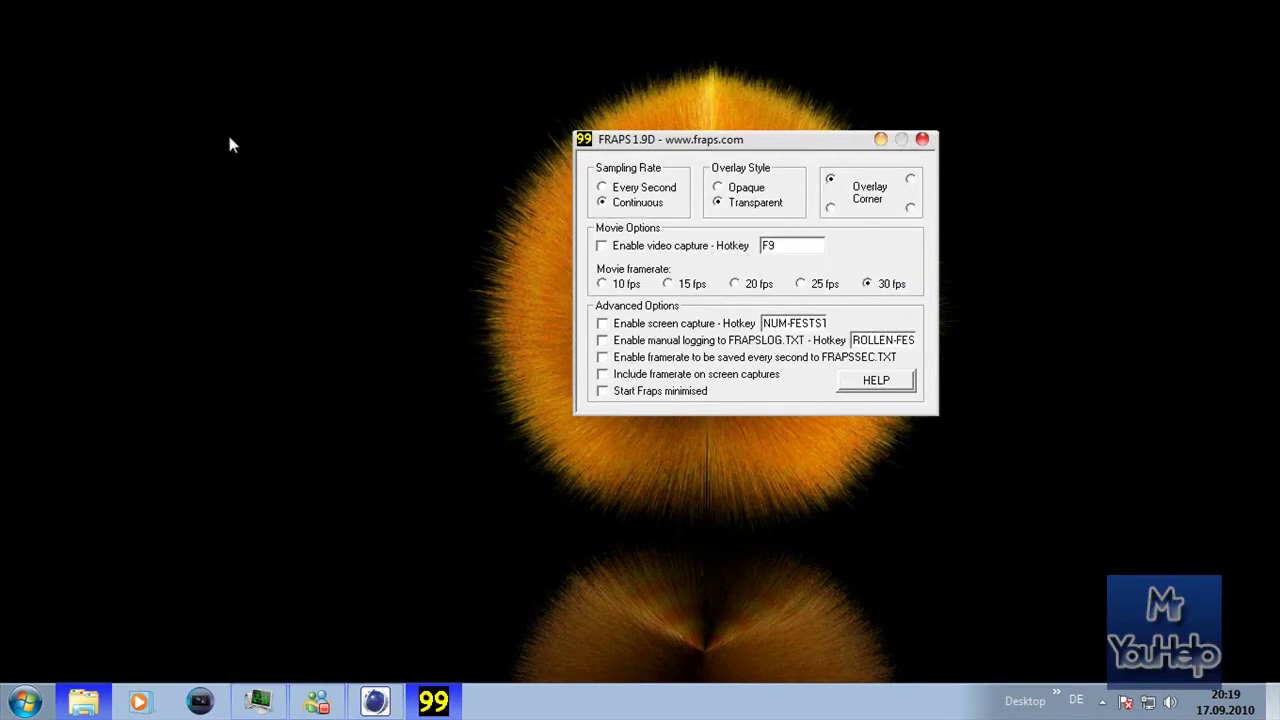
click(603, 201)
click(868, 284)
Move the Fraps window slightly toward the desktop's centre, and exit Fraps, agreeing to unload it.
drag(812, 143, 767, 183)
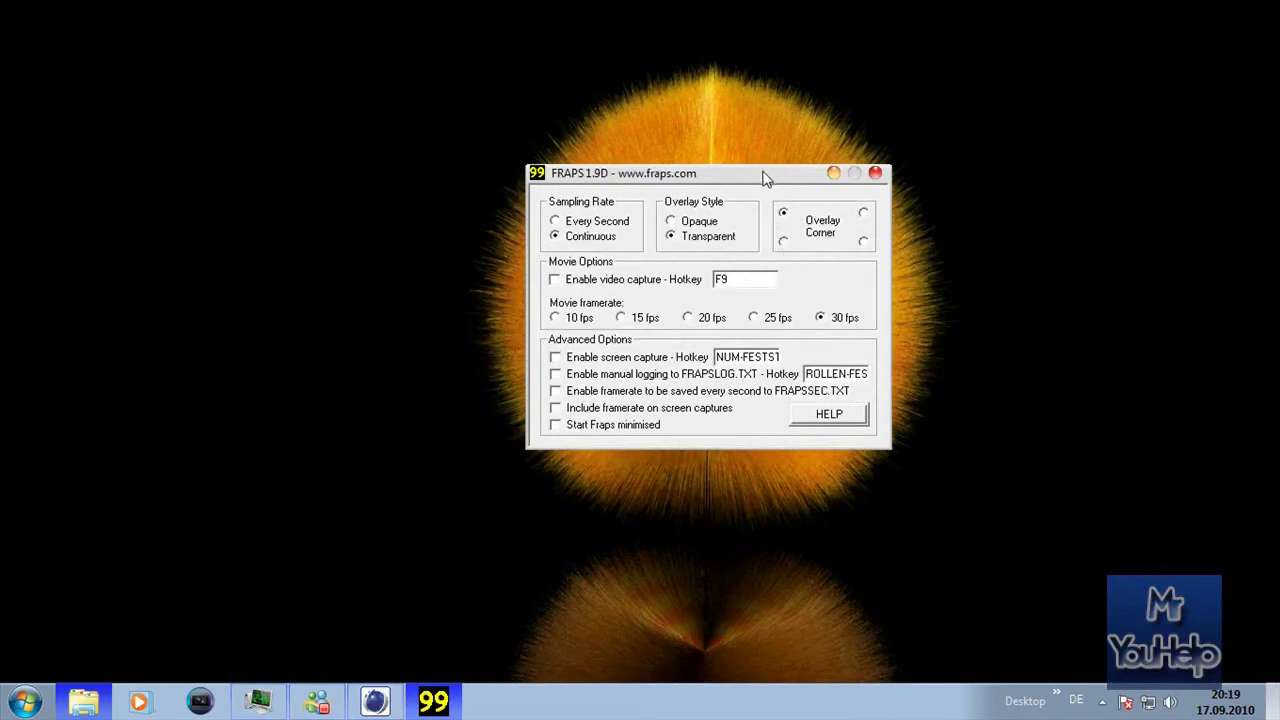
drag(763, 176, 765, 176)
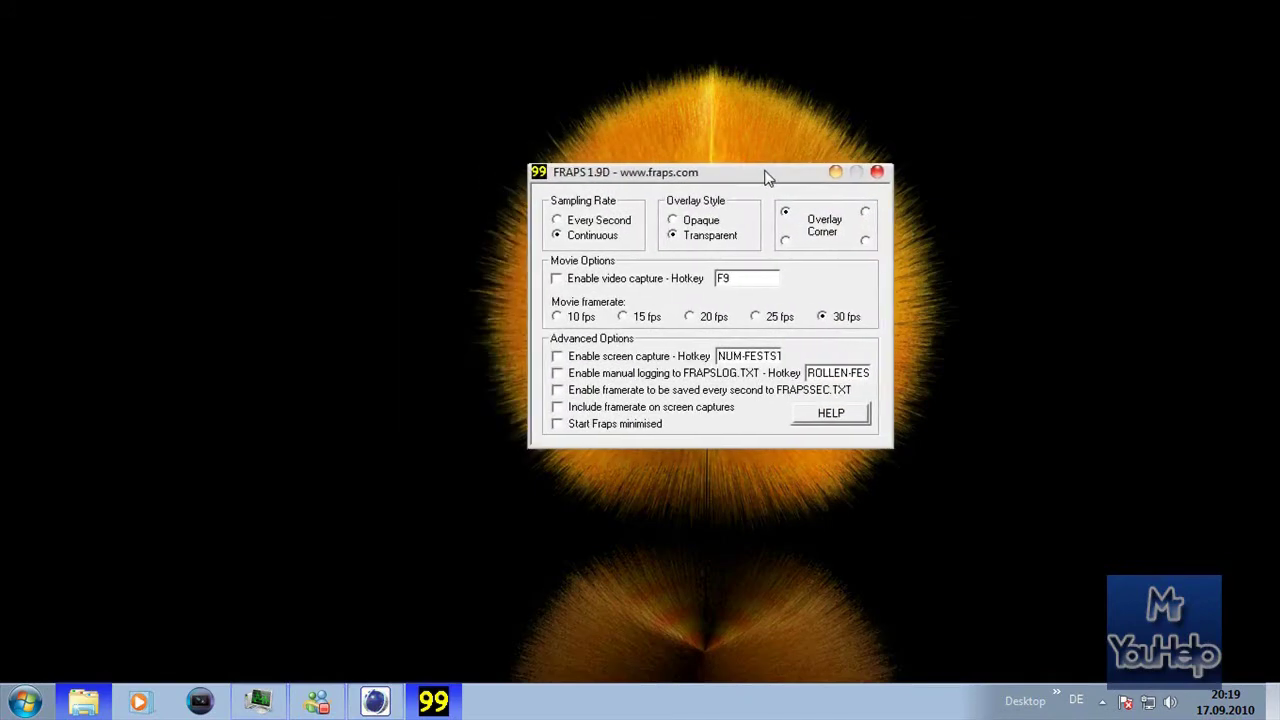
drag(767, 176, 768, 174)
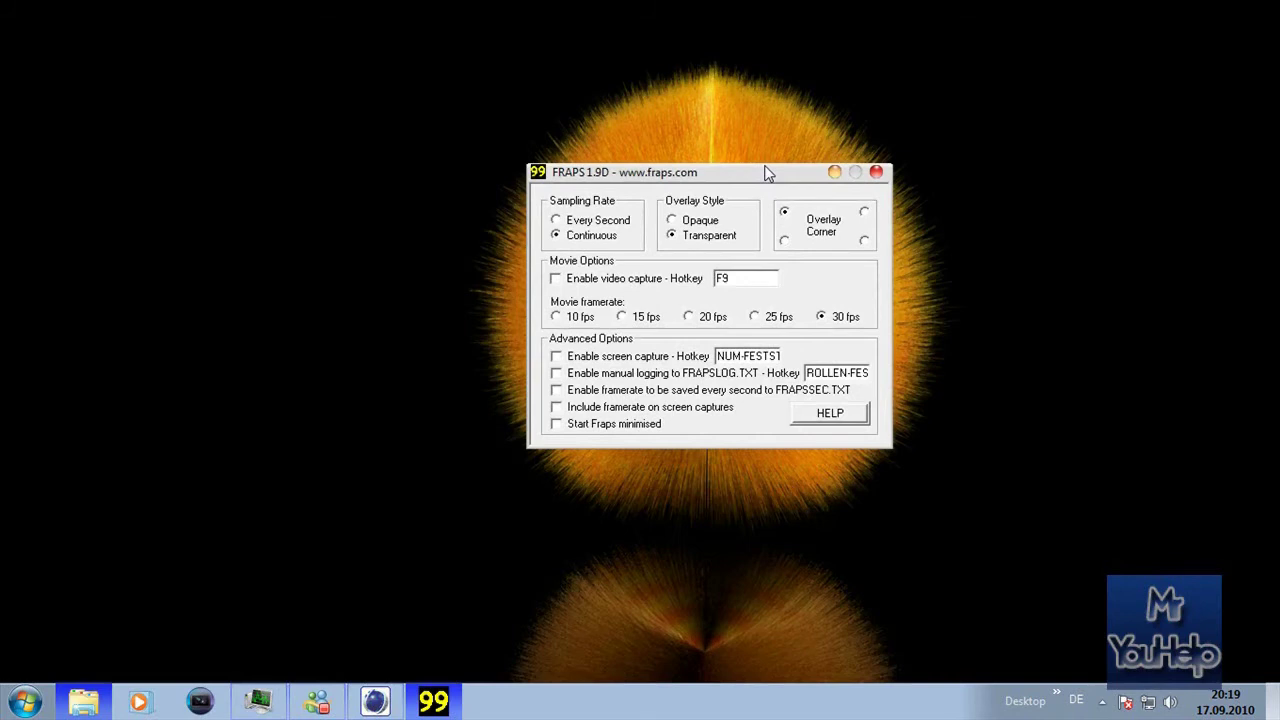
drag(768, 173, 767, 180)
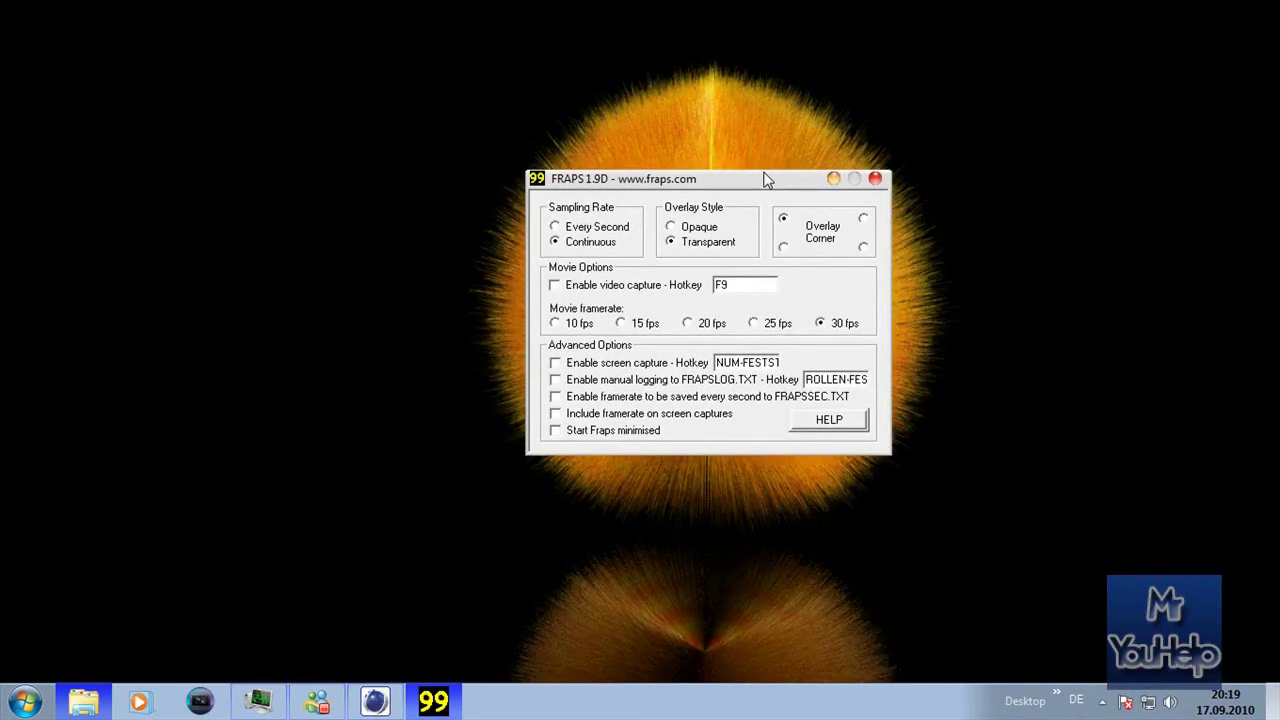
click(875, 179)
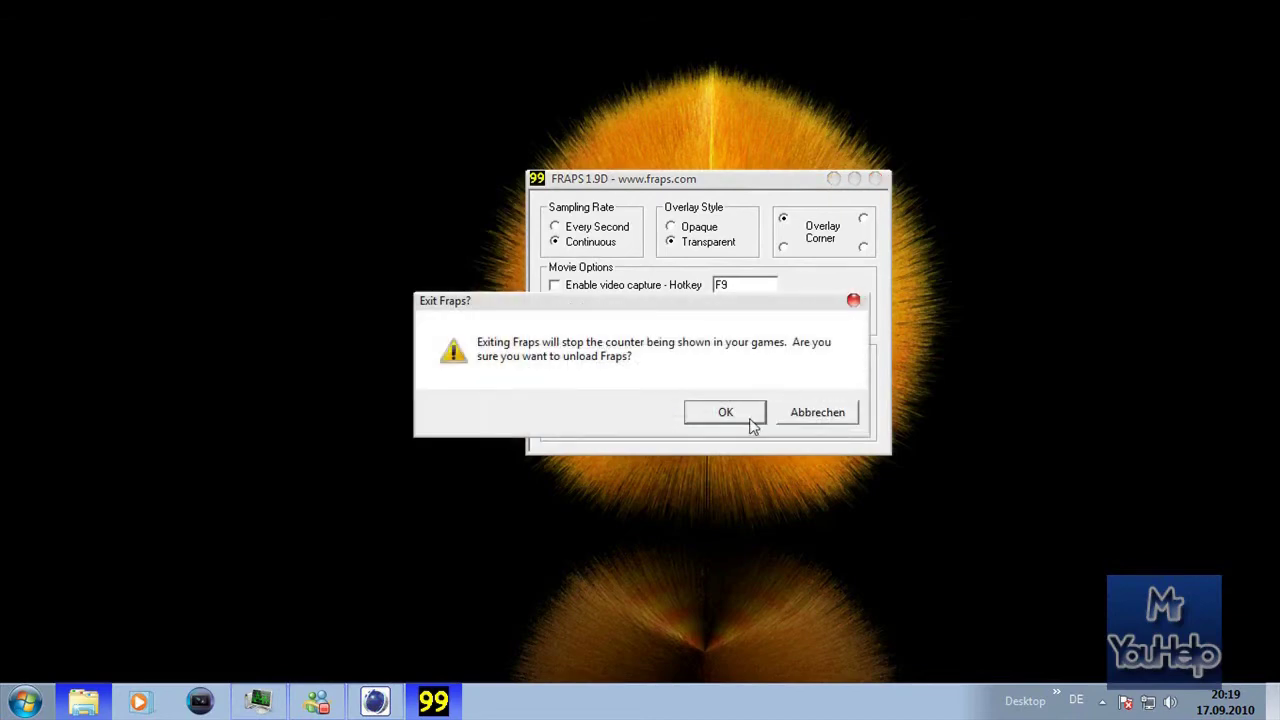
click(728, 414)
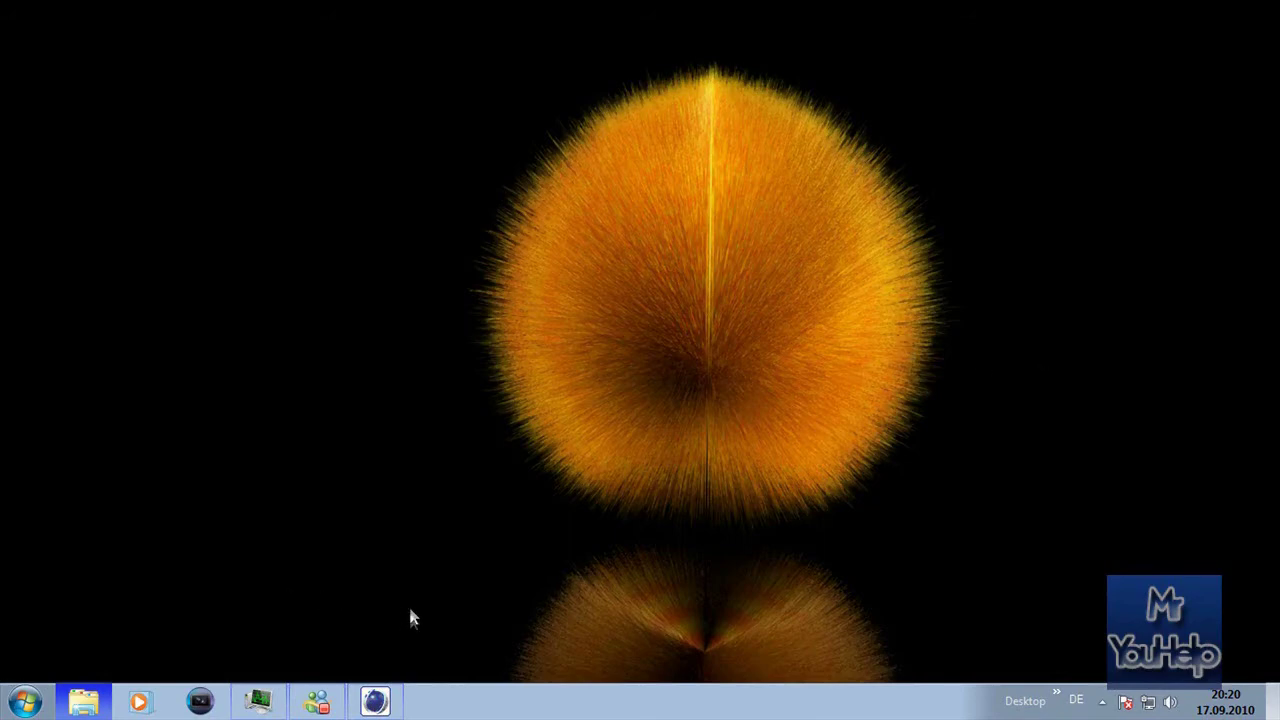
Switch to CINEMA 4D, view the Wasser-Test.c4d scene from slightly farther away, and minimise the program.
click(375, 701)
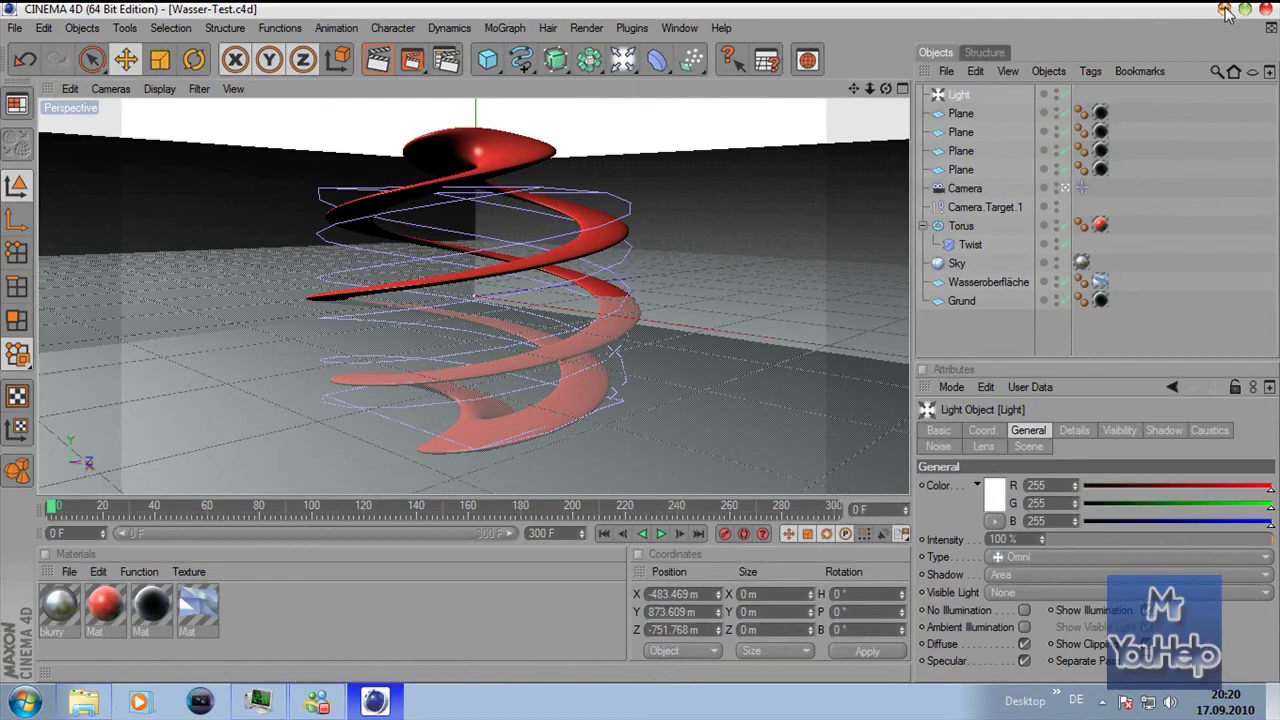
drag(888, 108, 850, 170)
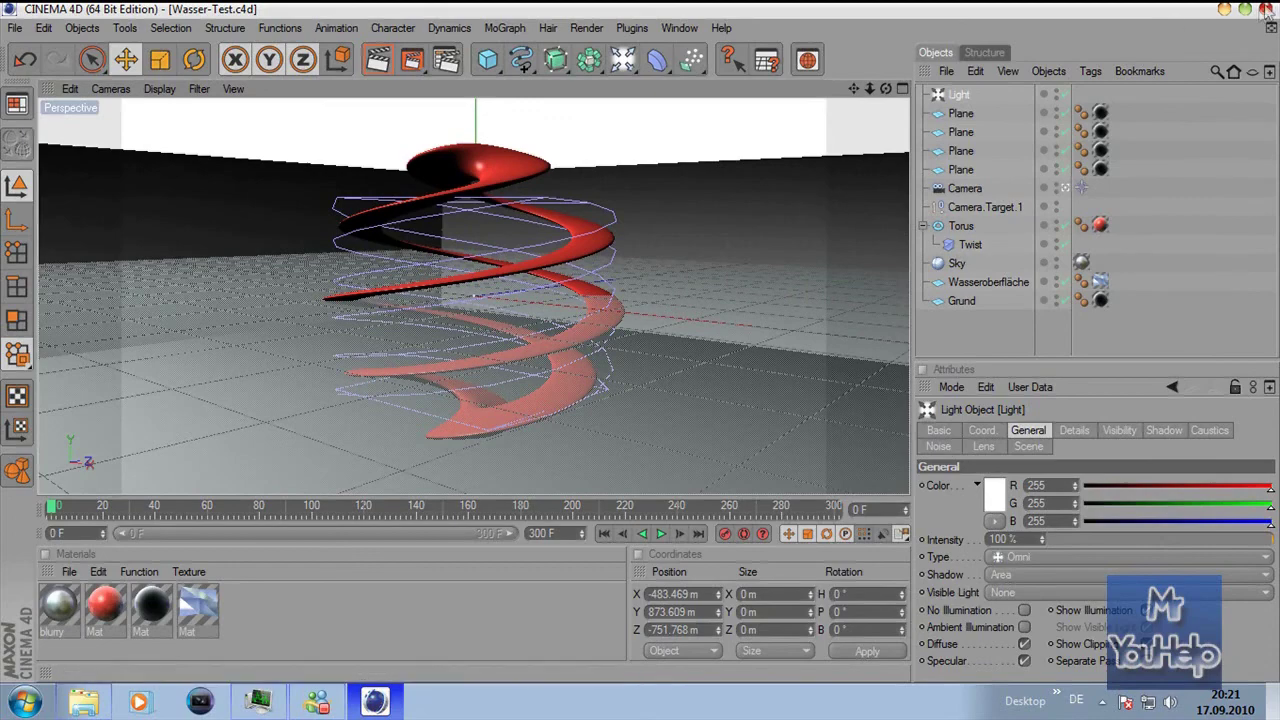
click(1224, 9)
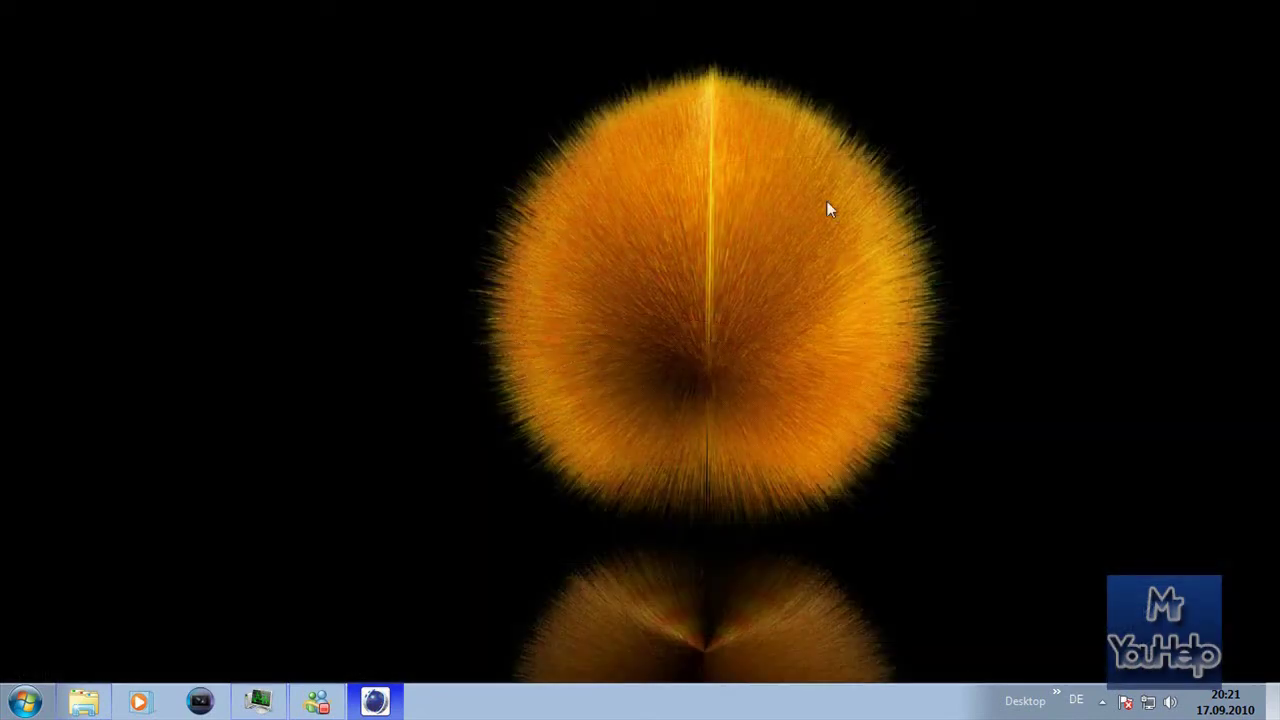